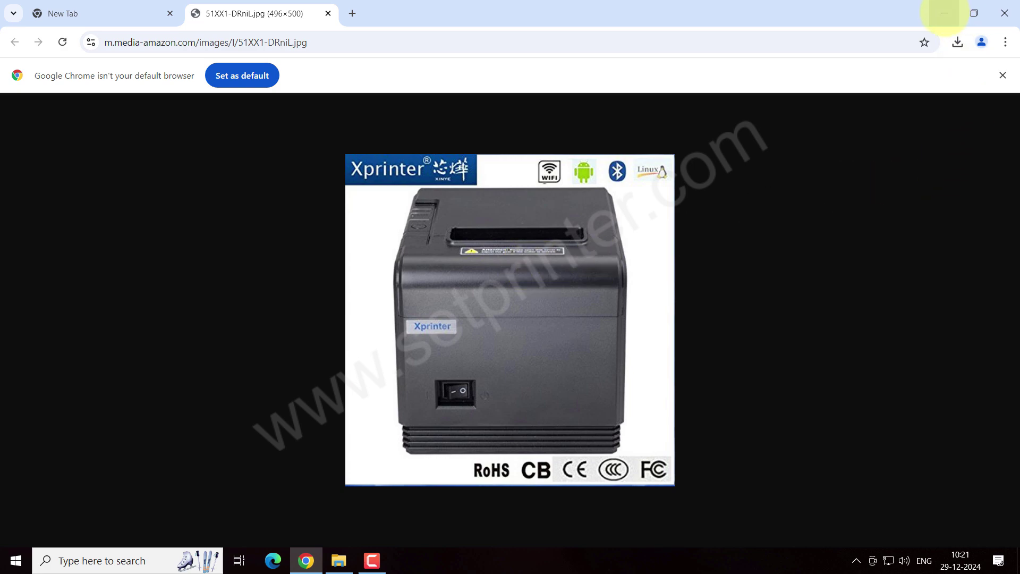
# - Extract the Xprinter driver zip on the desktop into an xprinter-xp-q200-driver folder beside it
pyautogui.click(944, 13)
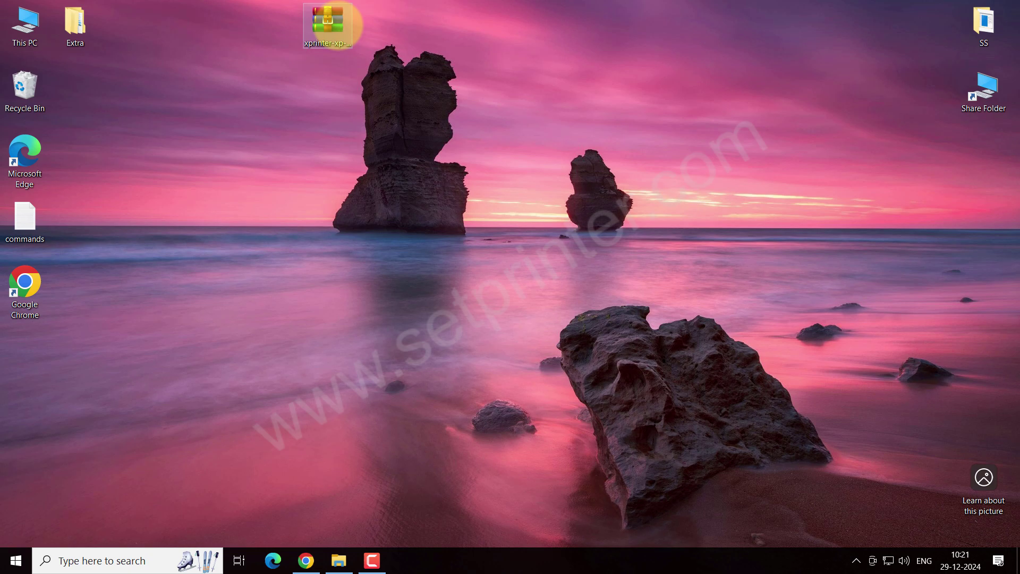
pyautogui.click(338, 24)
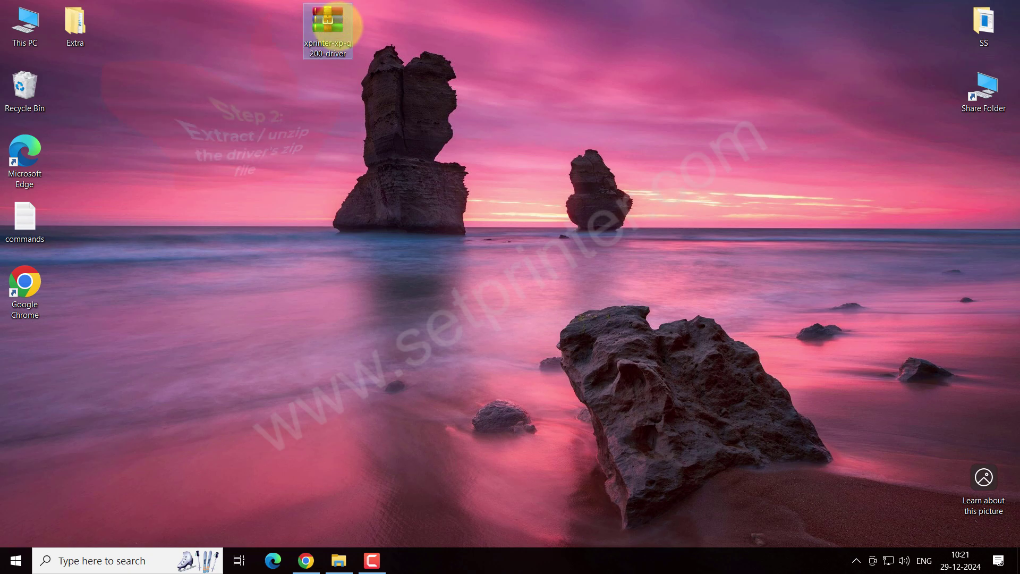
pyautogui.rightClick(337, 24)
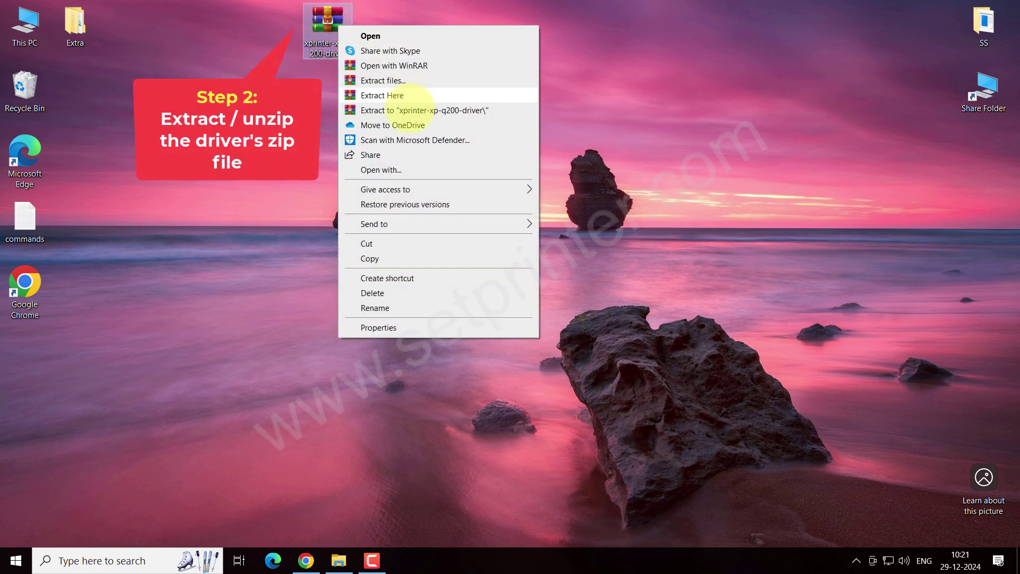
pyautogui.click(402, 112)
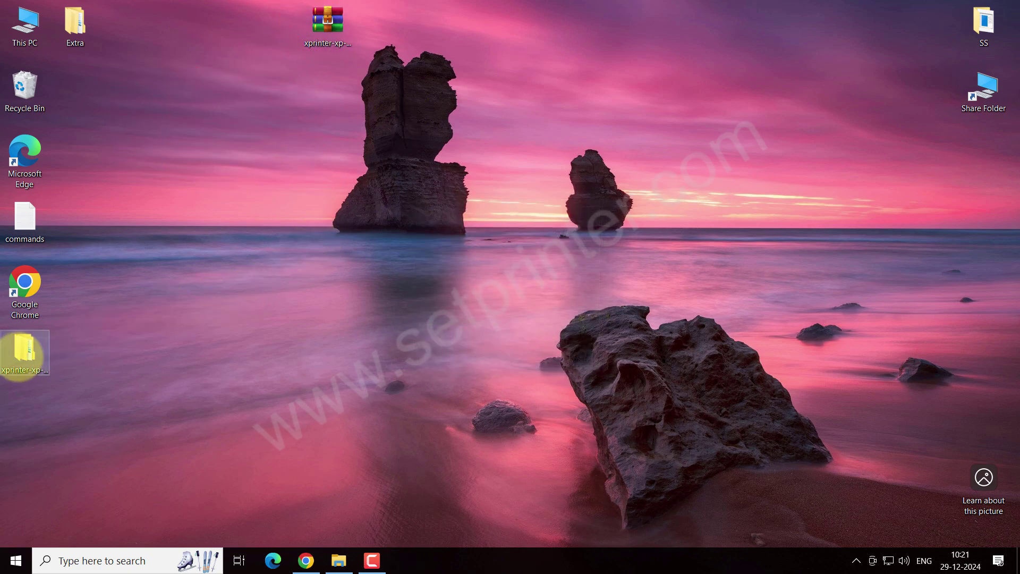
pyautogui.moveTo(19, 351); pyautogui.dragTo(330, 88)
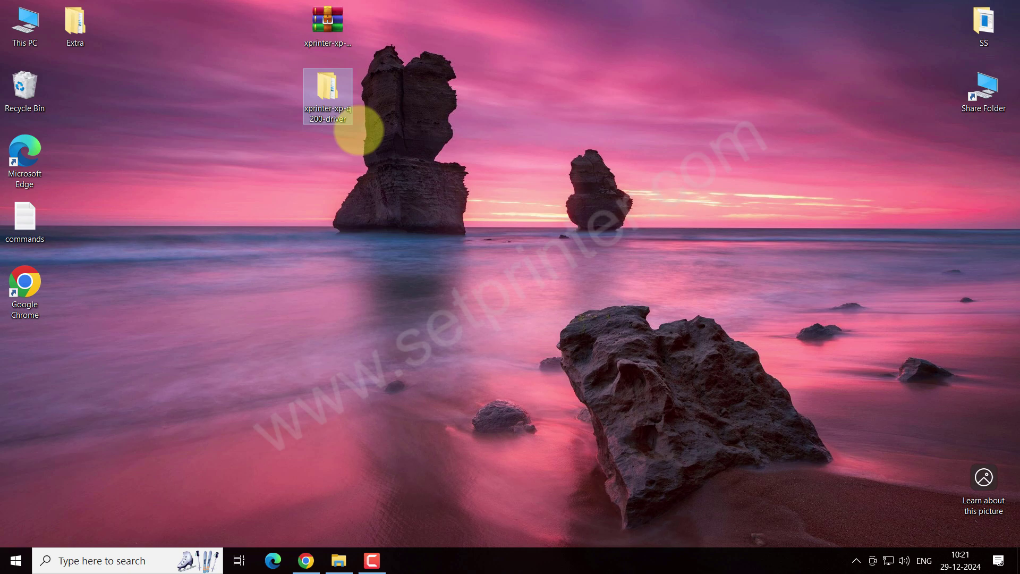
# - Open xprinter-xp-q200-driver > Windows and launch the XPrinter Driver Setup V8.2 installer
pyautogui.doubleClick(333, 91)
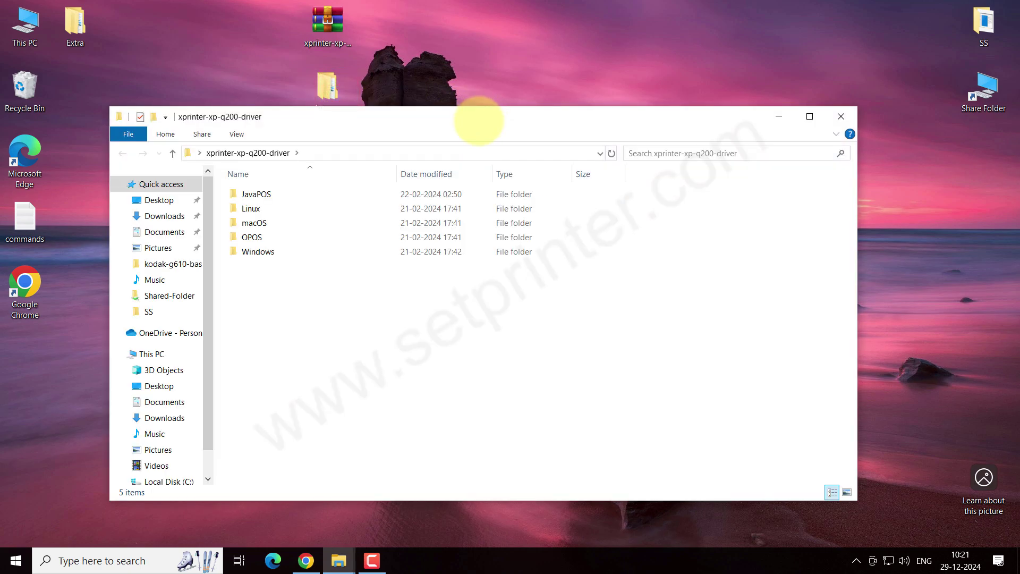
pyautogui.click(357, 331)
pyautogui.click(265, 254)
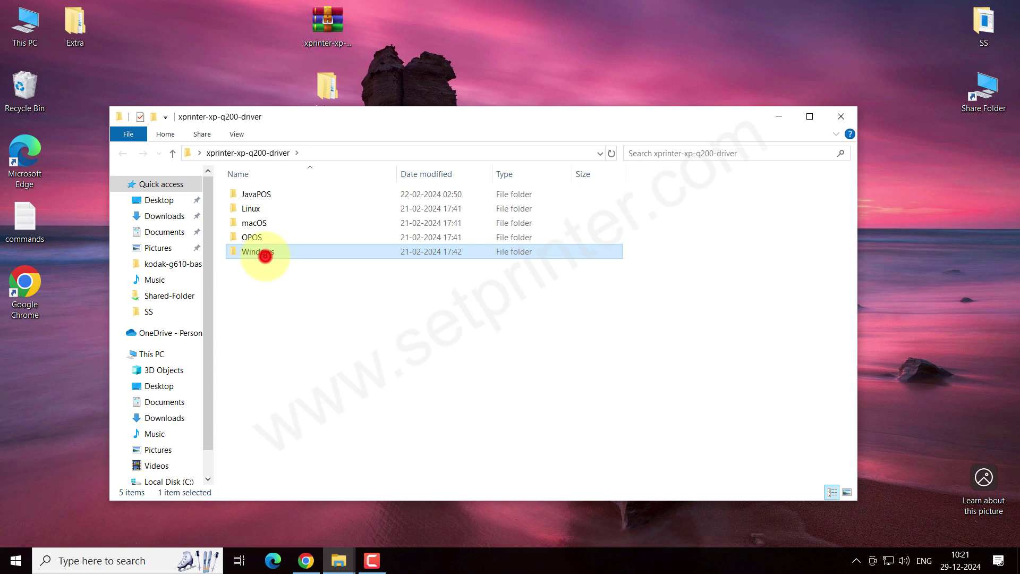
pyautogui.doubleClick(265, 255)
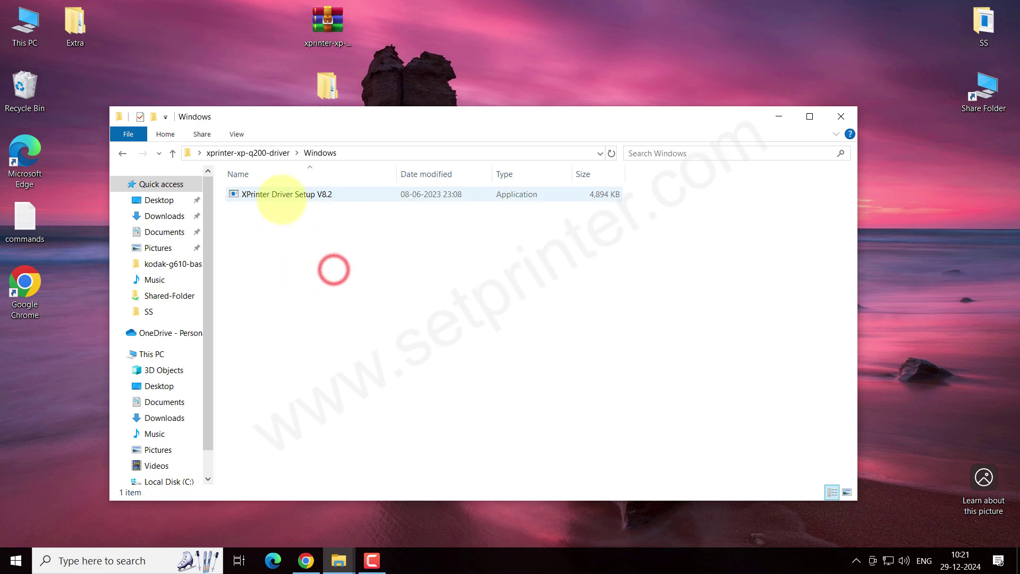
pyautogui.click(298, 194)
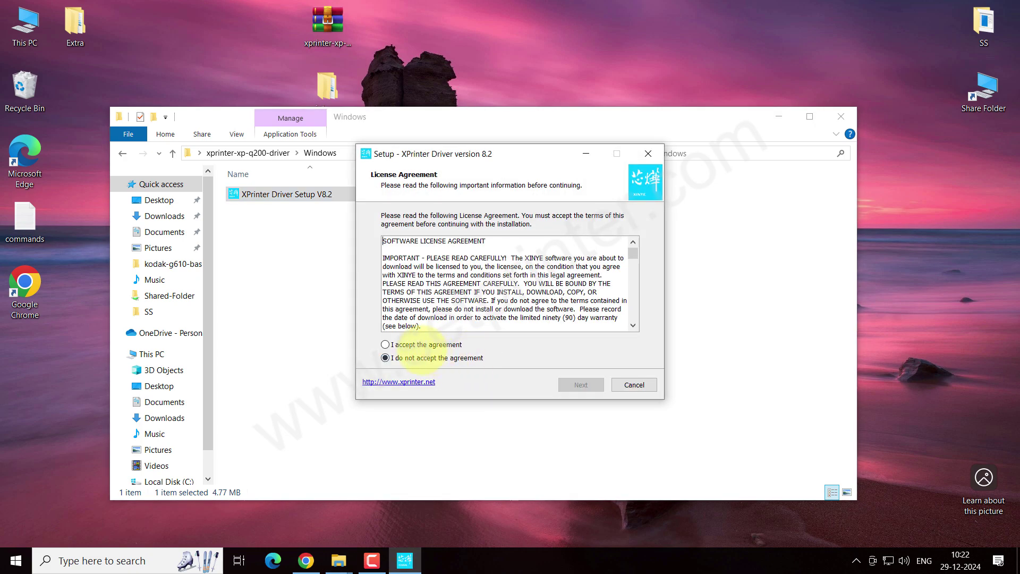
# - Accept the licence and install XPrinter Driver 8.2 to the default folder with a desktop shortcut
pyautogui.click(414, 344)
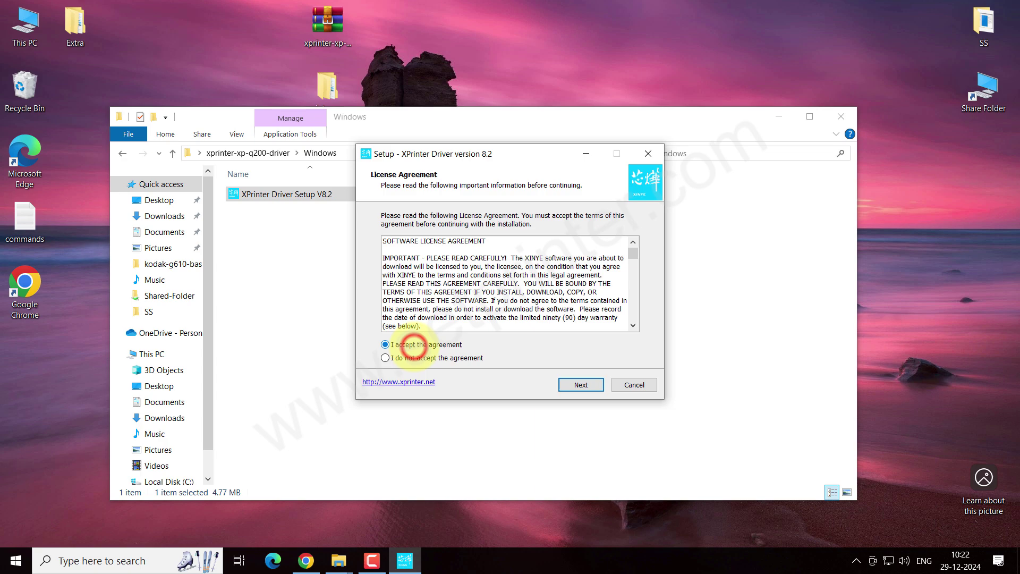
pyautogui.click(574, 385)
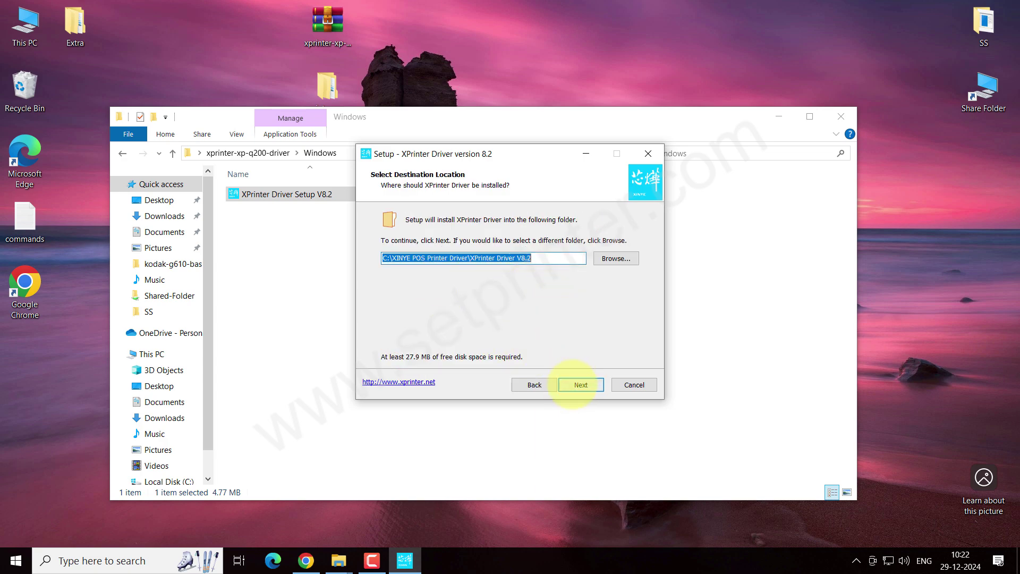
pyautogui.click(579, 385)
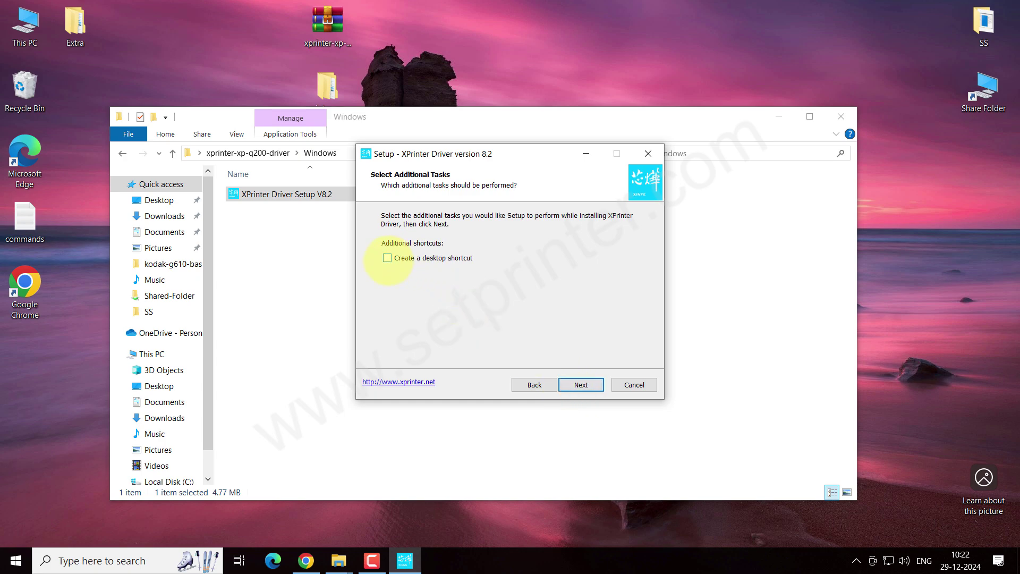
pyautogui.click(388, 258)
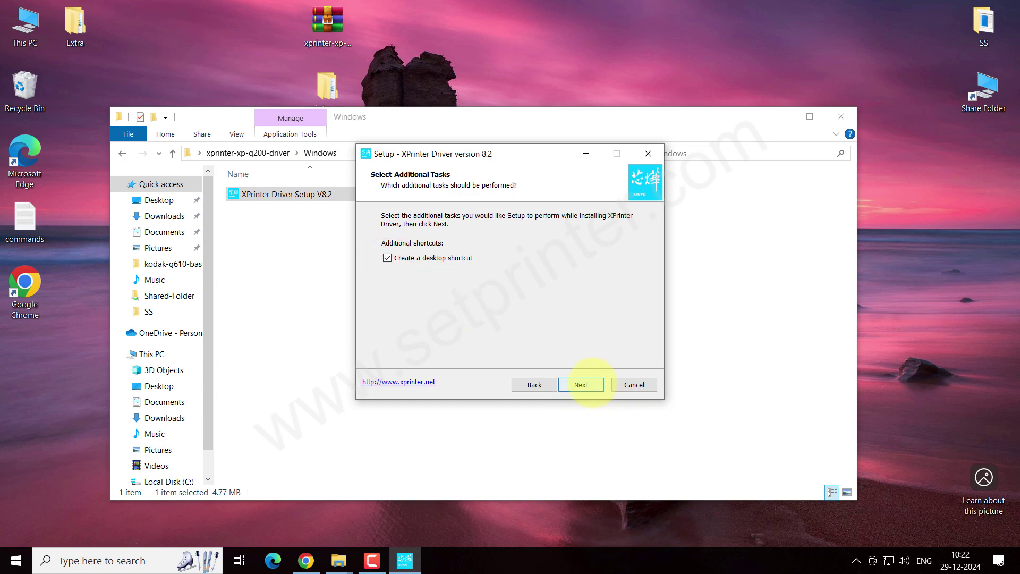
pyautogui.click(592, 382)
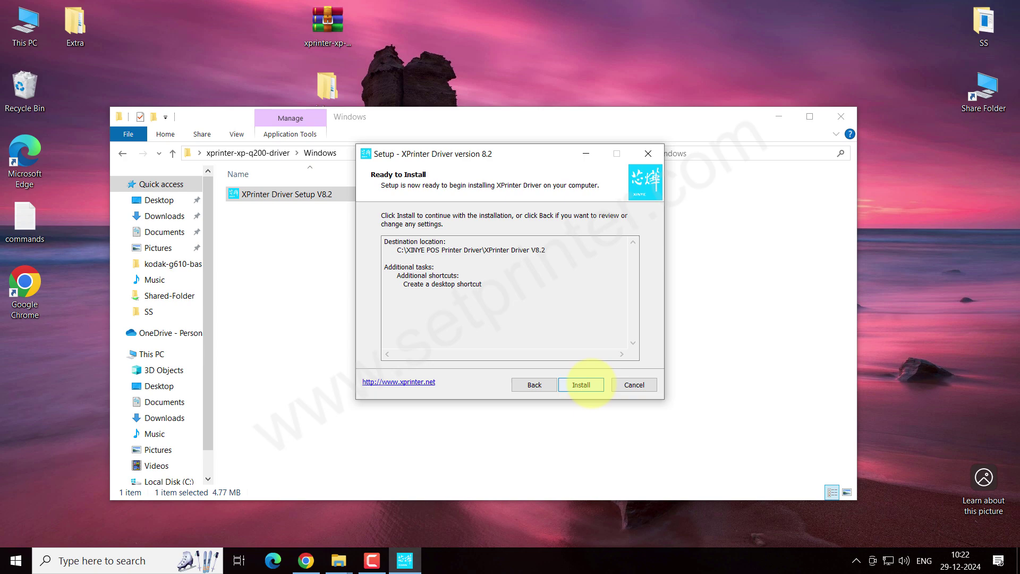
pyautogui.click(591, 383)
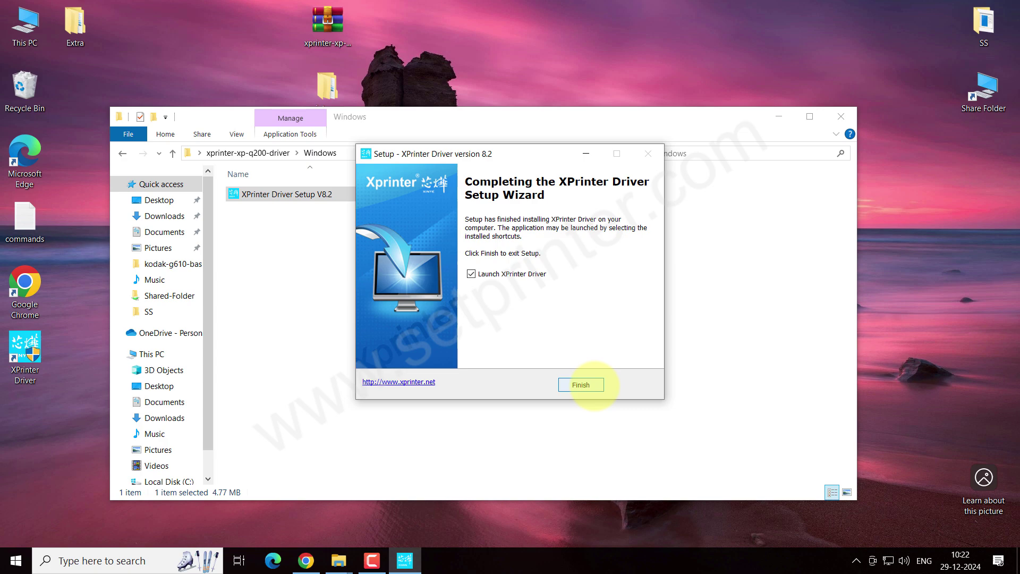
# - Finish setup, install the XP-80C series driver for Windows 10, and agree to configure it now
pyautogui.click(595, 386)
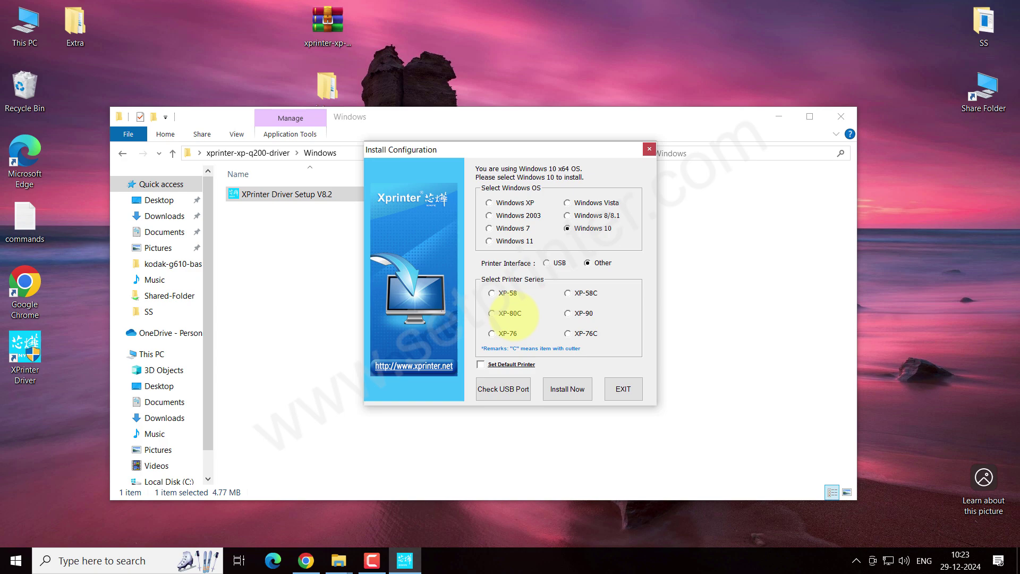
pyautogui.click(493, 312)
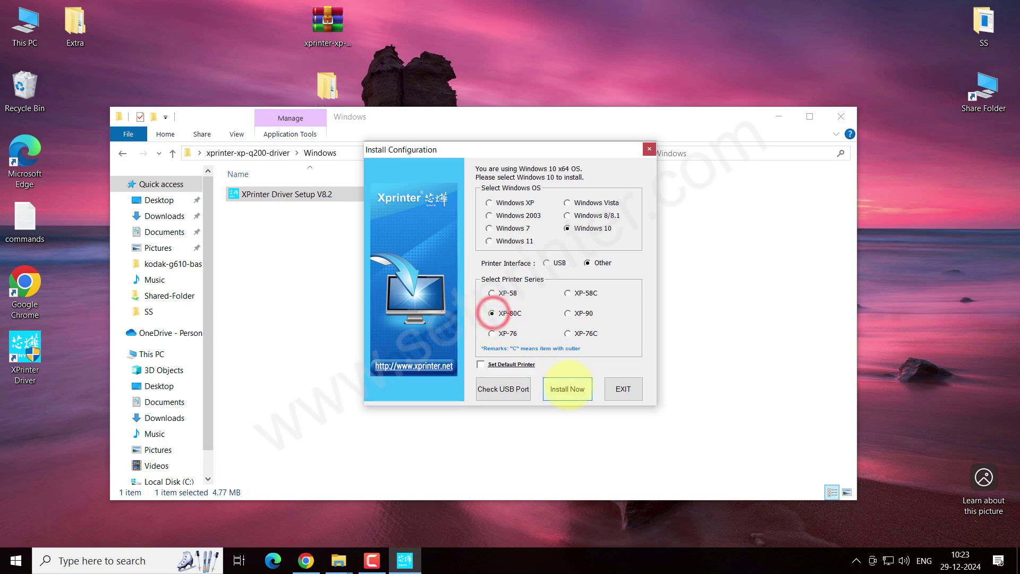
pyautogui.click(568, 391)
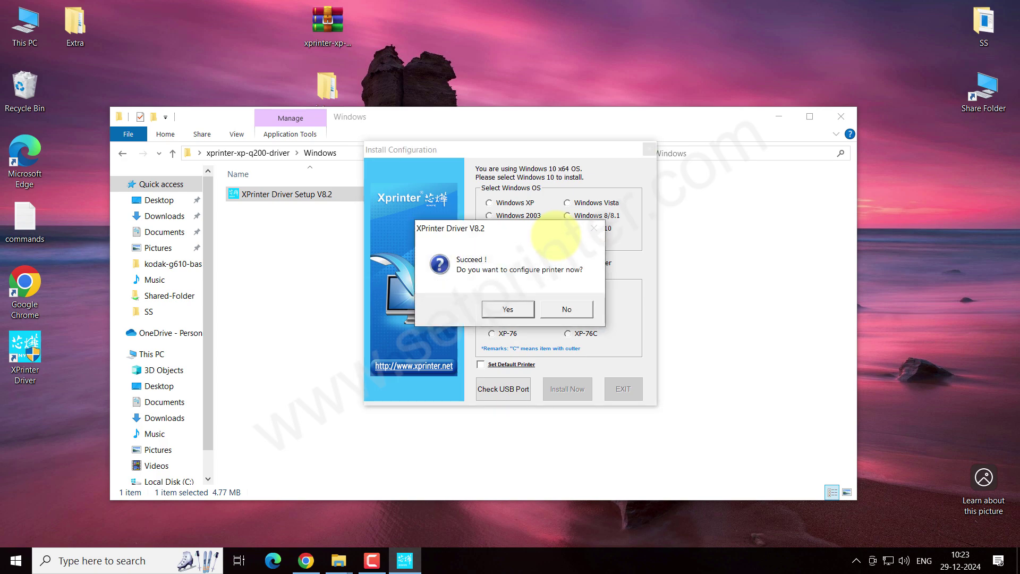
pyautogui.click(499, 308)
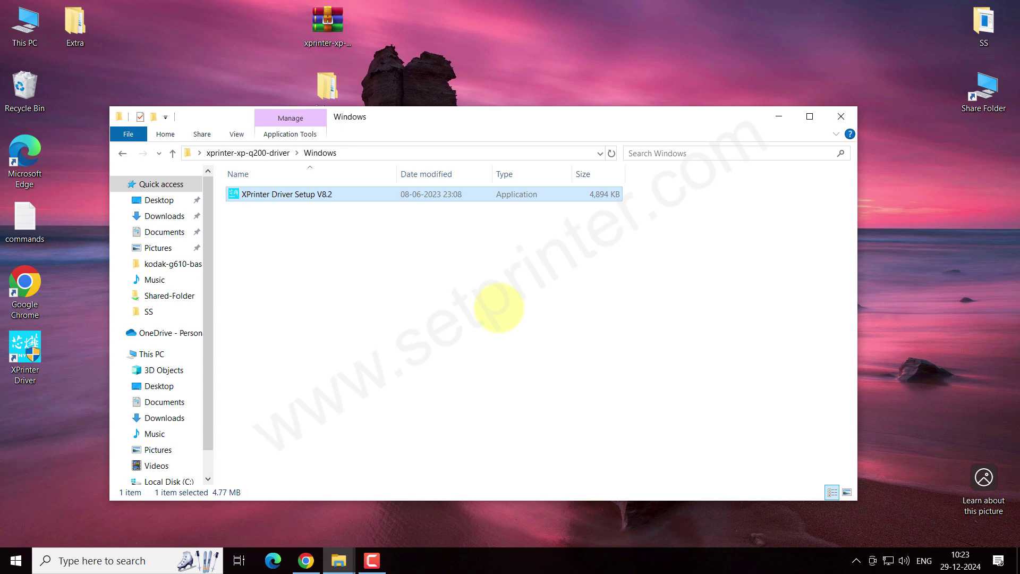
# - Close the driver folder and open Settings > Devices from the Start menu
pyautogui.click(841, 116)
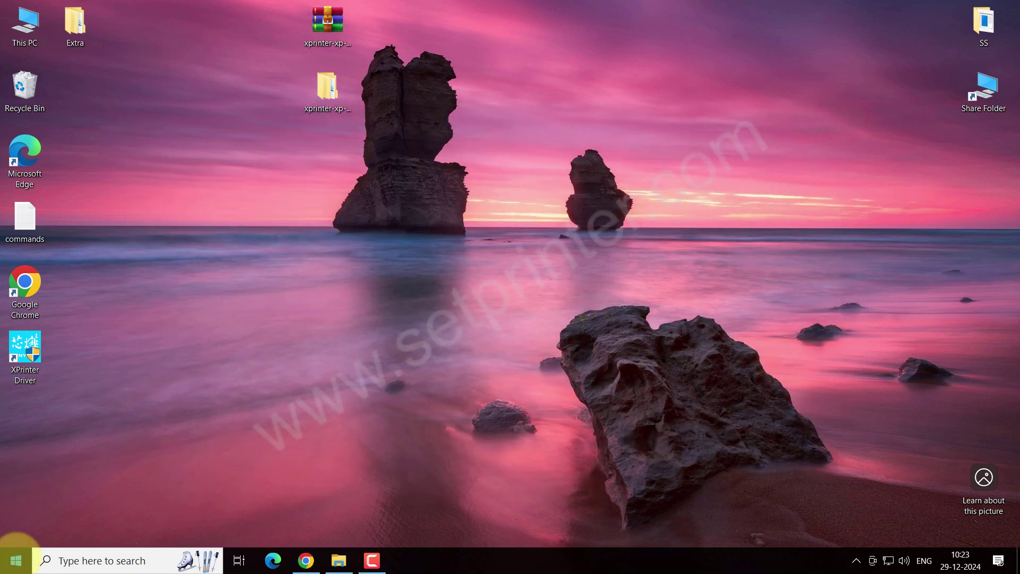
pyautogui.click(35, 559)
pyautogui.click(16, 559)
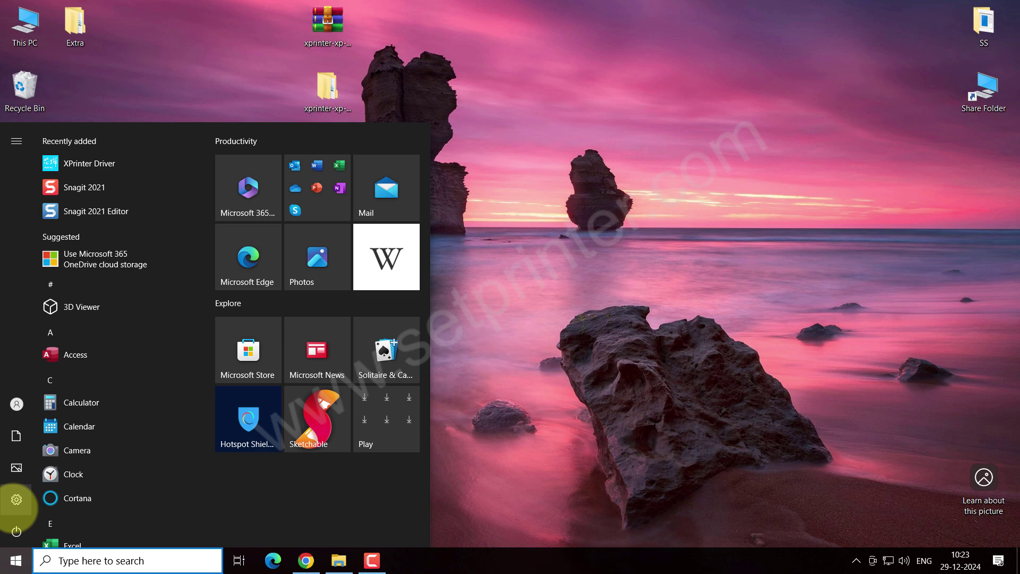
pyautogui.click(13, 507)
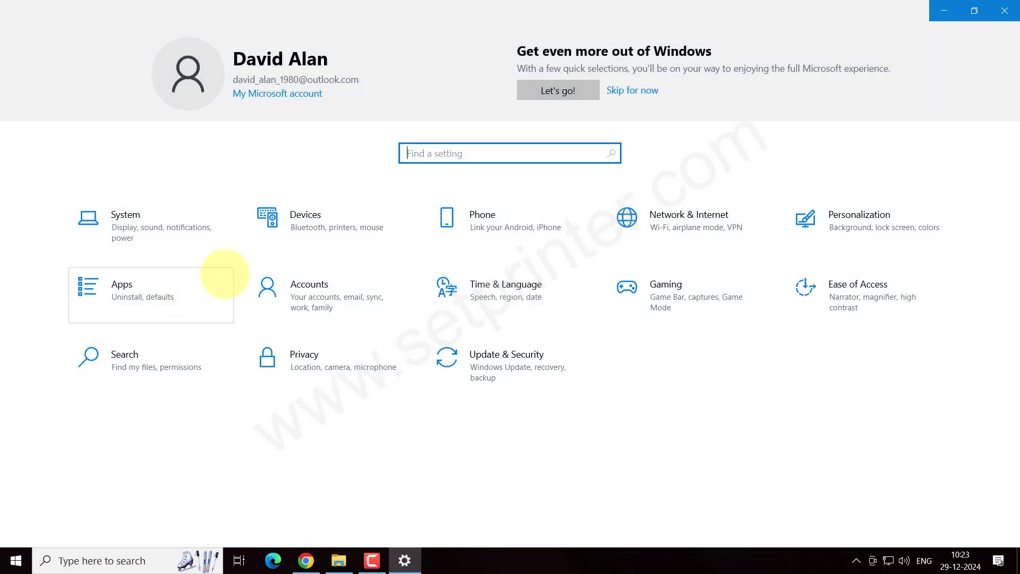
pyautogui.click(269, 239)
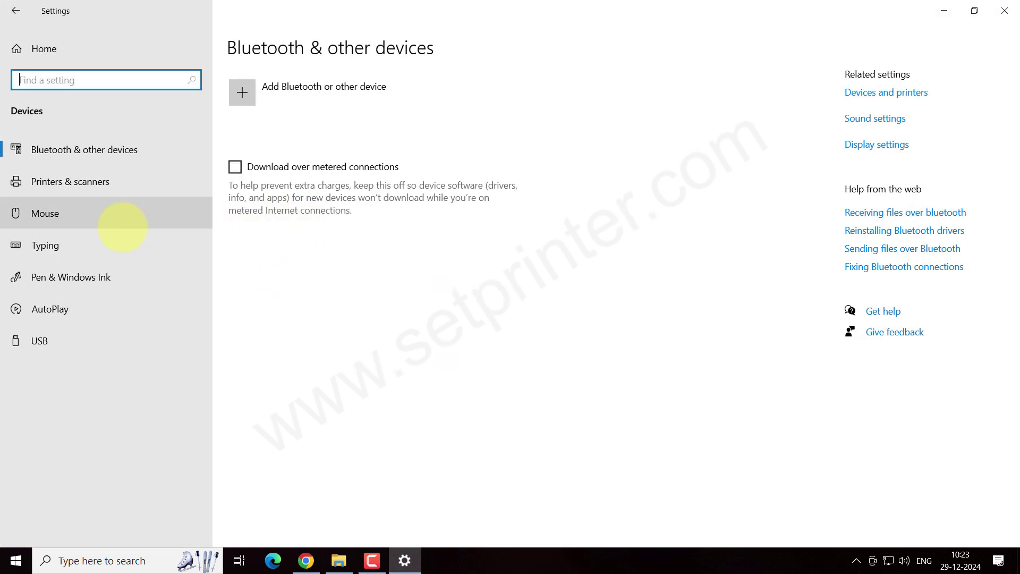
# - Go to Printers & scanners and expand the XP-80C printer entry in the list
pyautogui.click(66, 183)
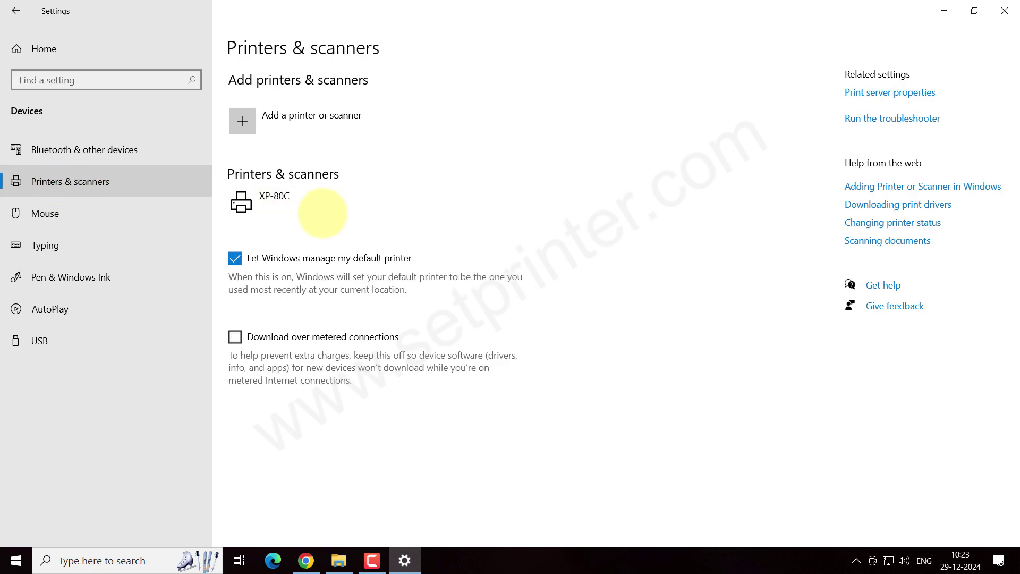
pyautogui.click(296, 207)
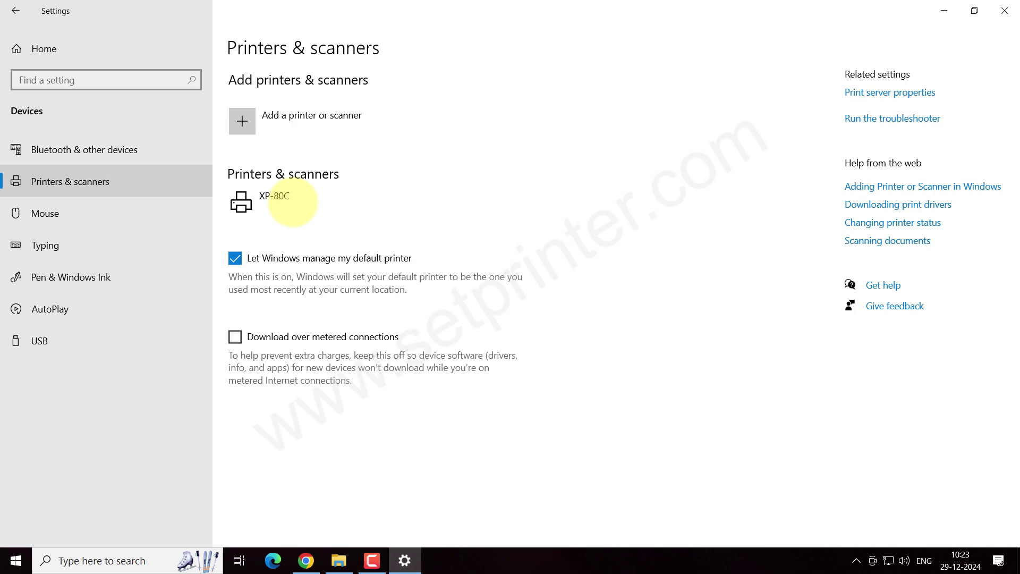
pyautogui.click(270, 197)
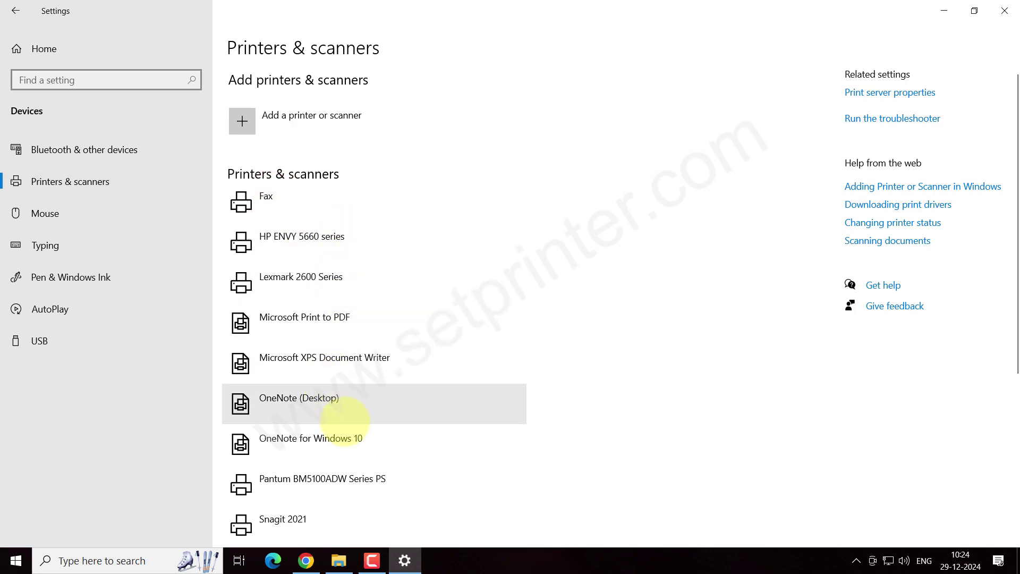
pyautogui.scroll(-2, 370, 456)
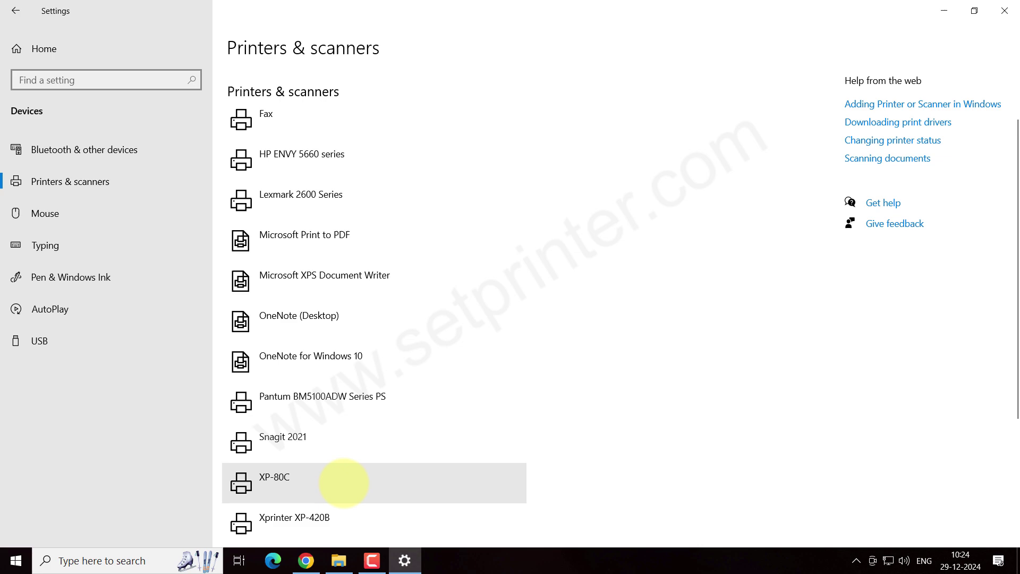
pyautogui.click(343, 481)
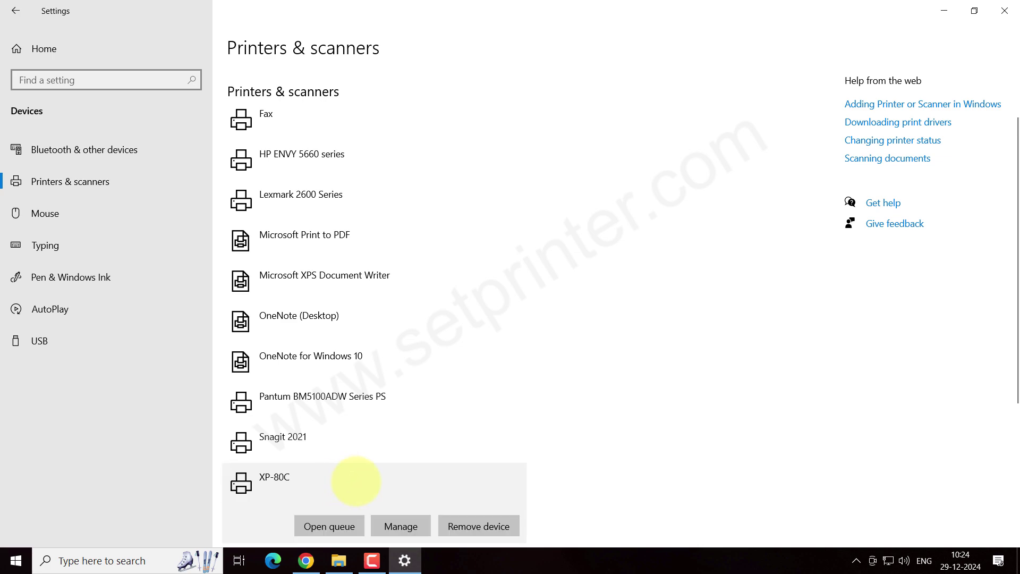
# - Rename the XP-80C printer to 'Xprinter XP q200' in its Printer properties and confirm with OK
pyautogui.click(401, 525)
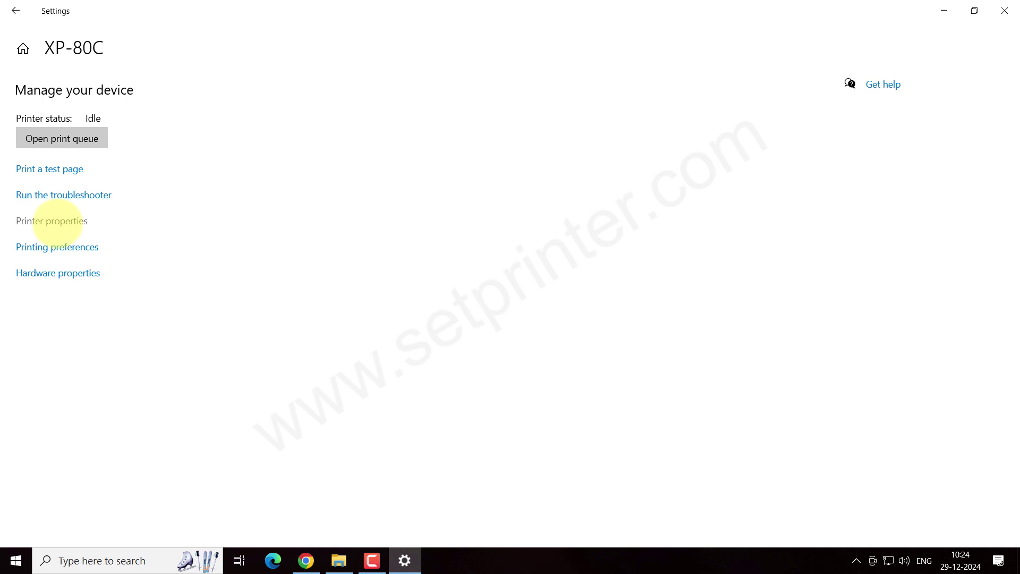
pyautogui.click(58, 221)
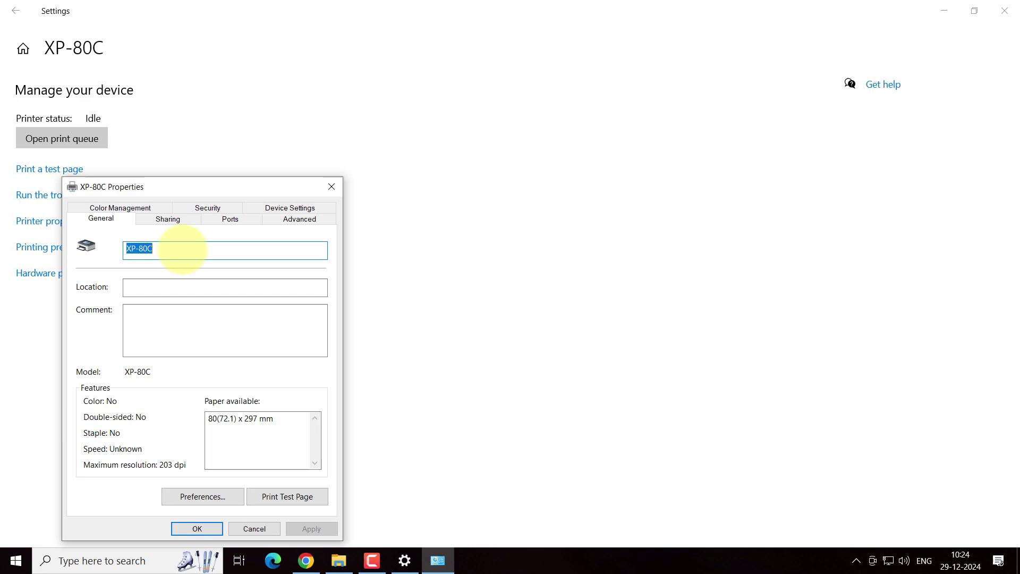
pyautogui.write('Xprinter XP q200')
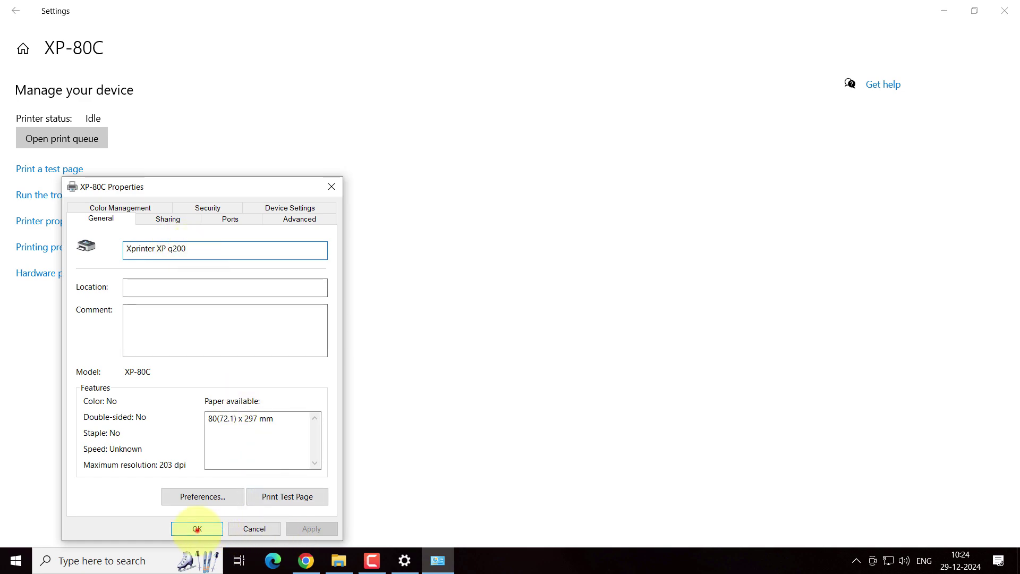
pyautogui.click(197, 529)
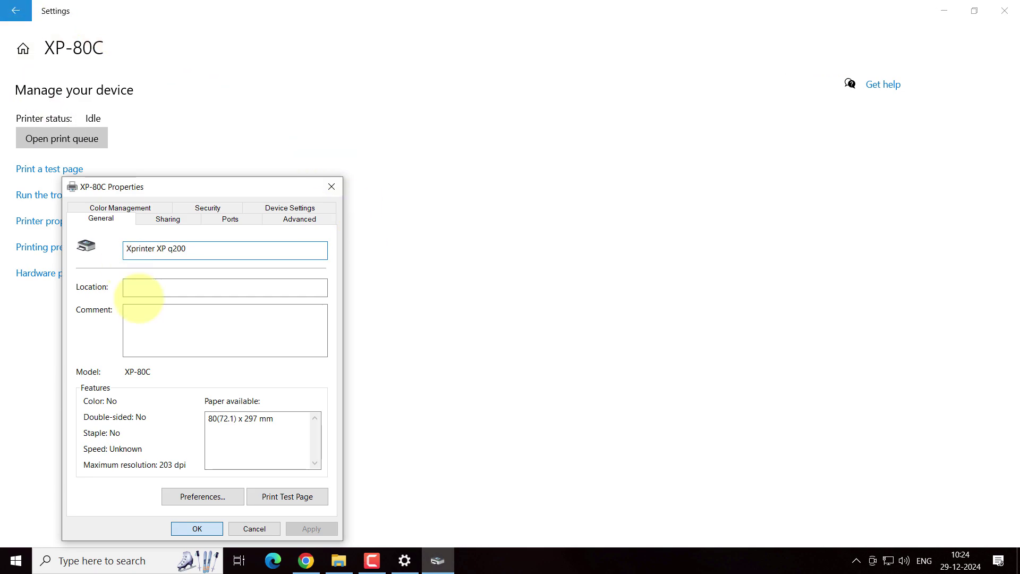
pyautogui.click(197, 529)
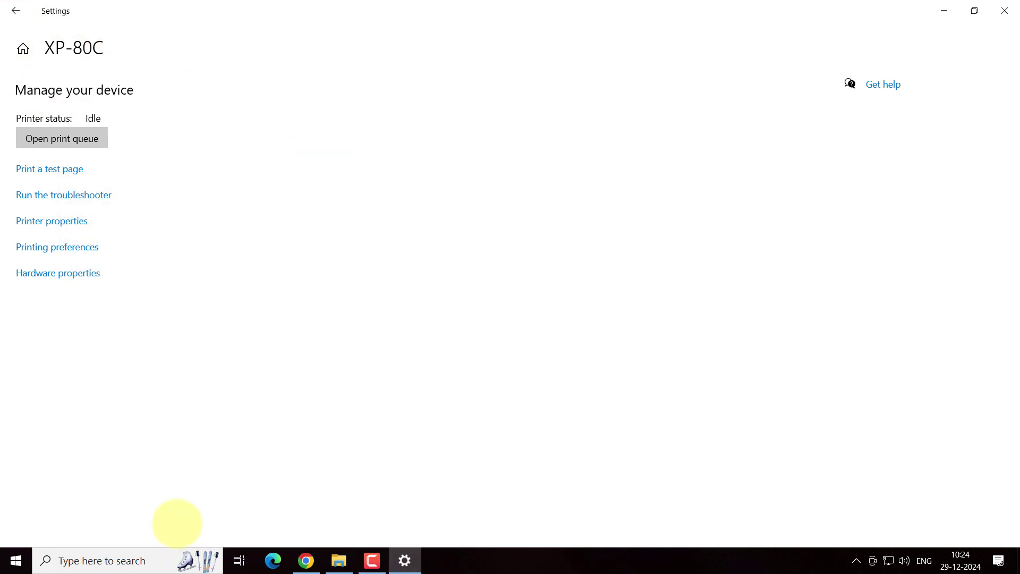
# - Return to Printers & scanners and select the Xprinter XP q200 entry to verify the new name
pyautogui.click(16, 11)
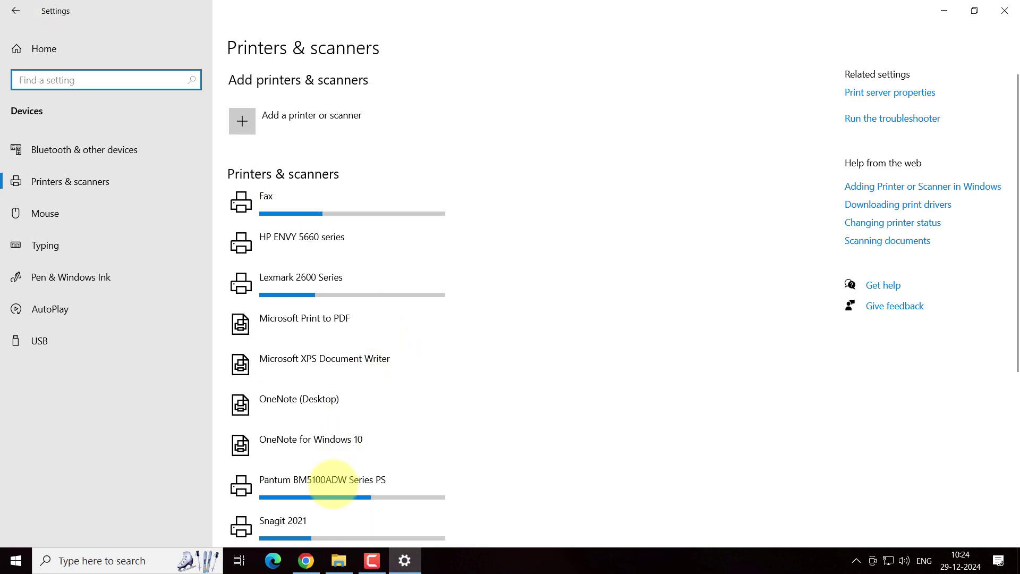
pyautogui.scroll(-1, 360, 468)
pyautogui.scroll(-5, 361, 468)
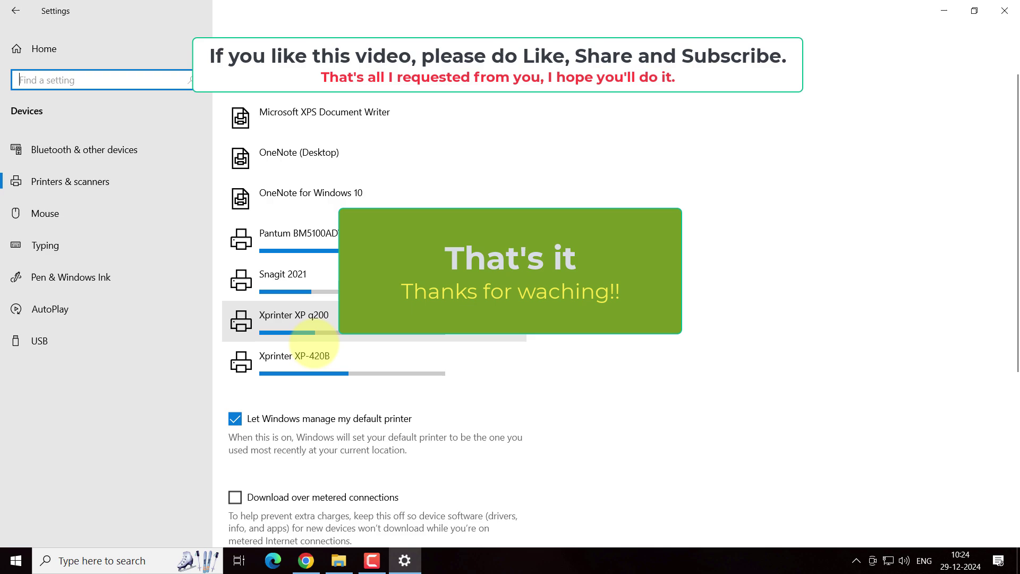
pyautogui.click(308, 317)
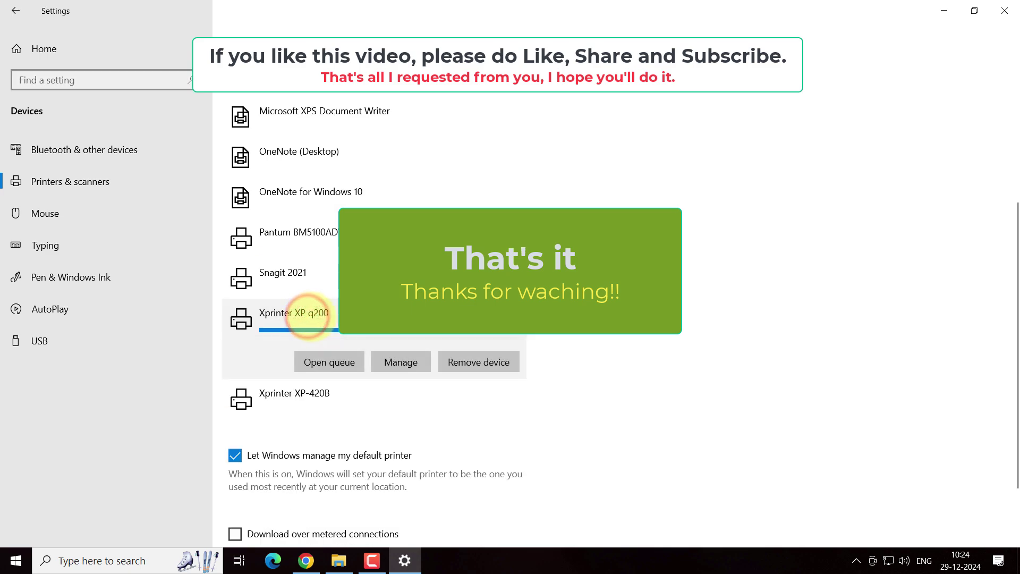